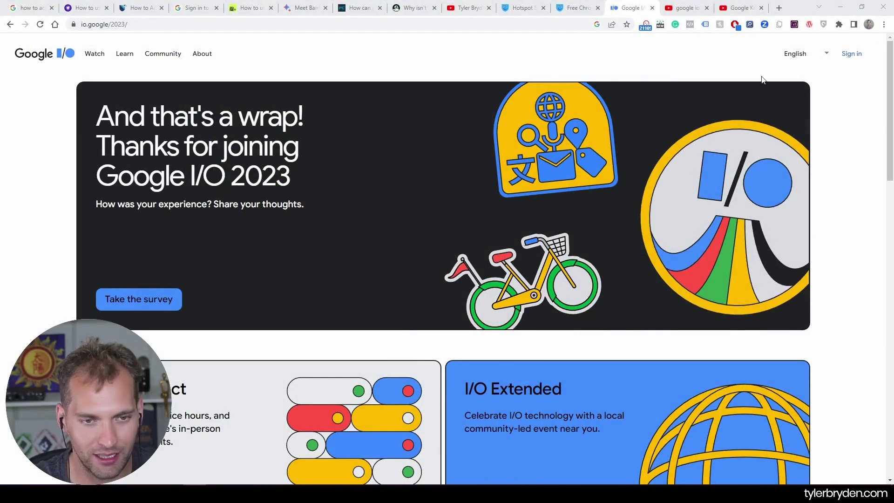
- Switch to the YouTube 'google io' results and scroll through the Google I/O 2023 keynote videos
click(684, 8)
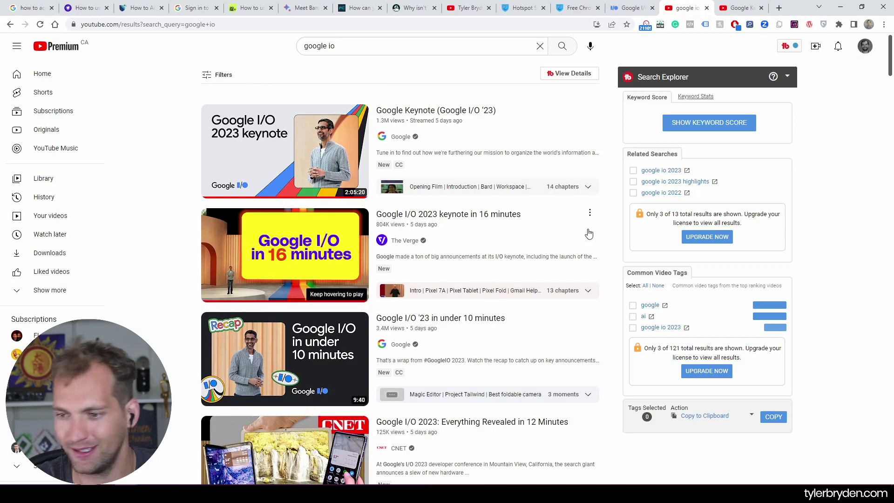
scroll(526, 224, down, 1)
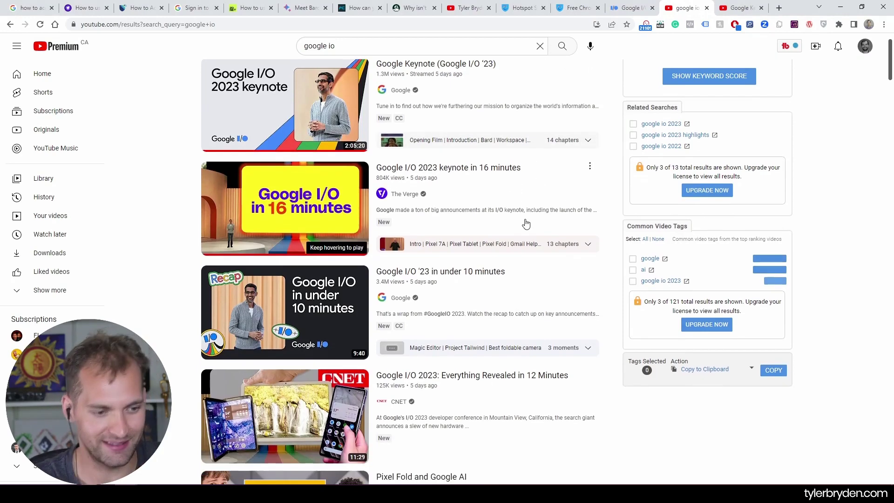
scroll(531, 204, down, 2)
scroll(557, 223, up, 2)
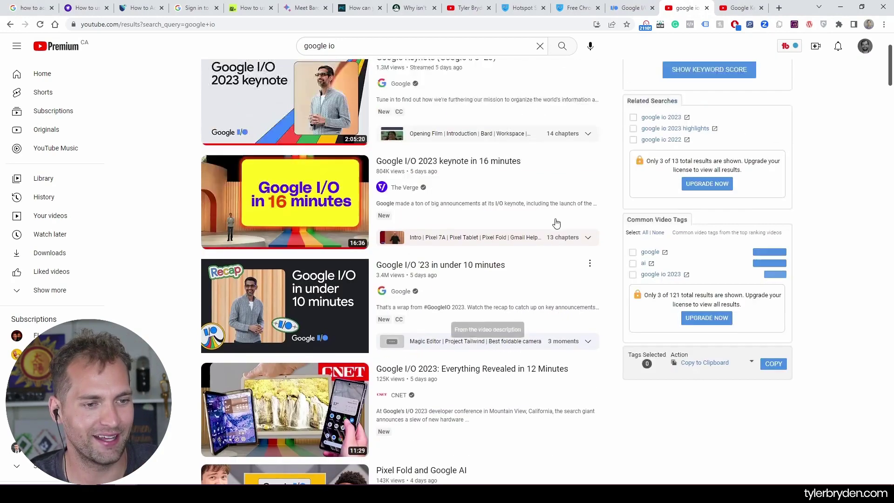
scroll(556, 228, up, 1)
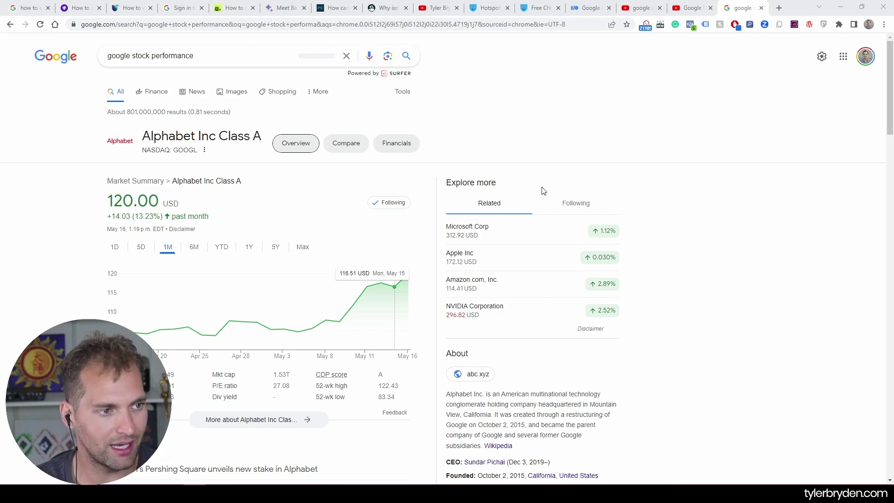
- Switch to the bard.google.com page
click(284, 6)
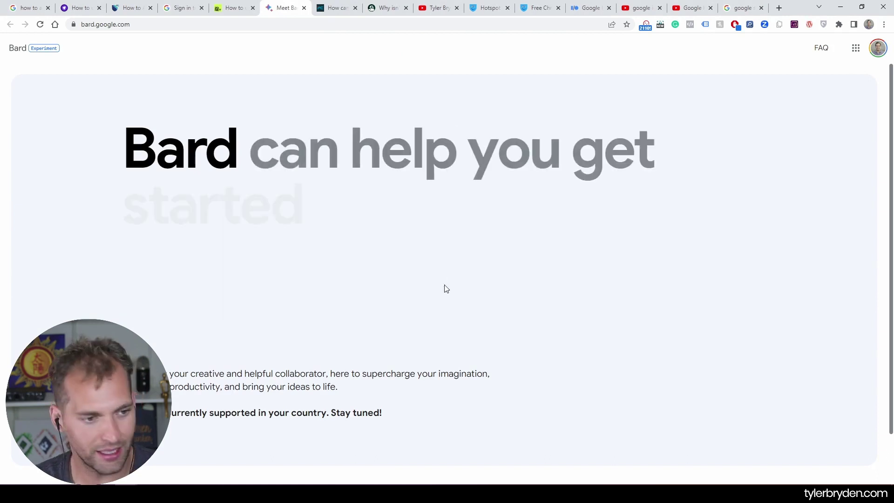
scroll(443, 288, down, 1)
drag(122, 366, 413, 373)
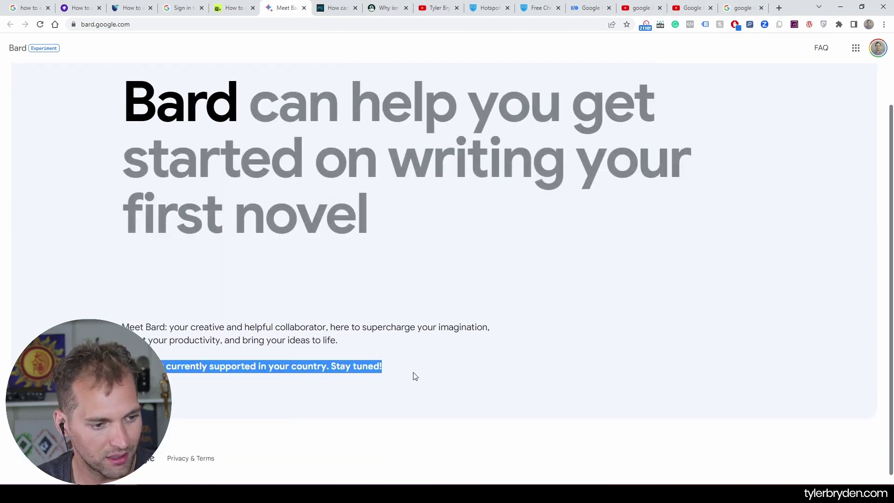
click(368, 387)
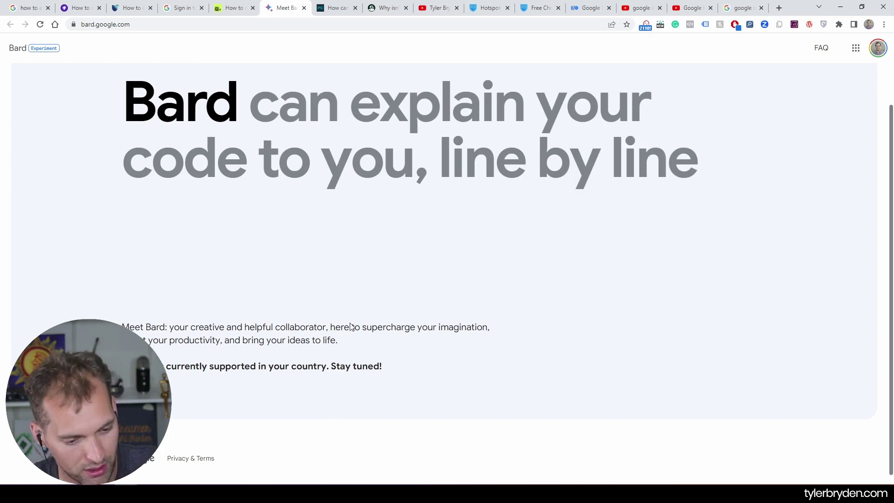
- Open the Android Authority article on Bard's absence and highlight its TL;DR bullets about 180 markets
click(386, 7)
scroll(64, 273, down, 4)
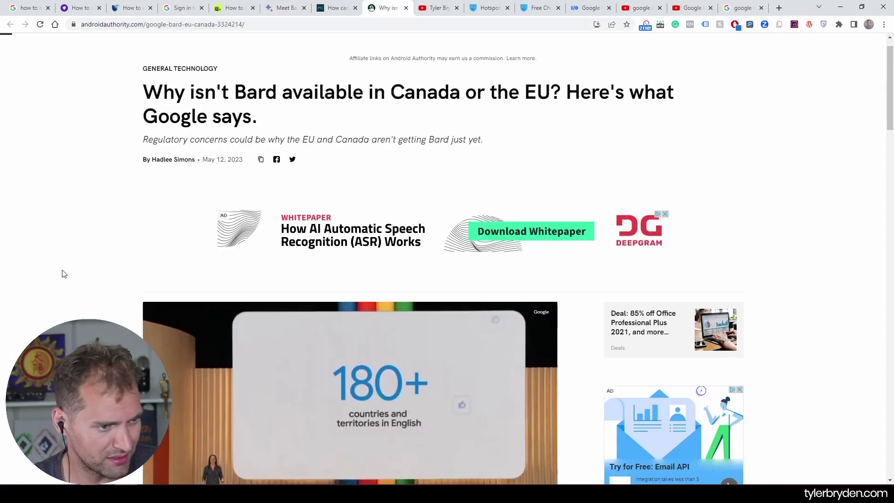
scroll(158, 295, up, 2)
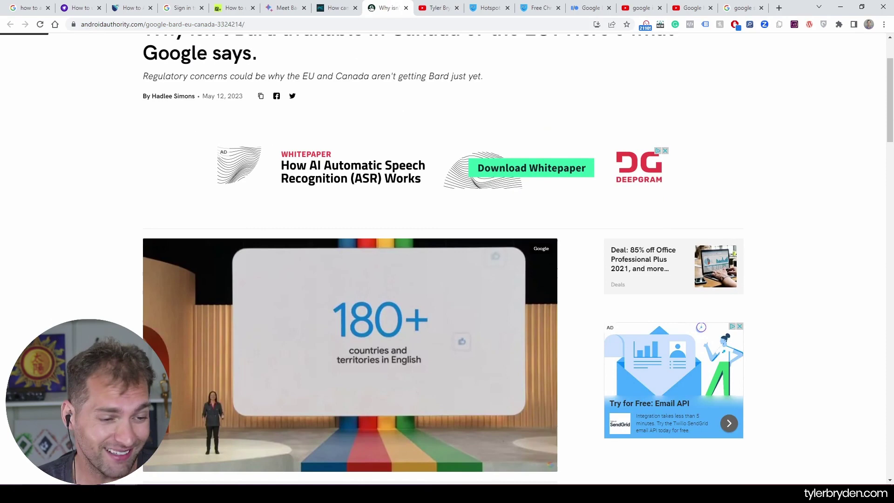
scroll(156, 266, down, 2)
scroll(157, 269, down, 3)
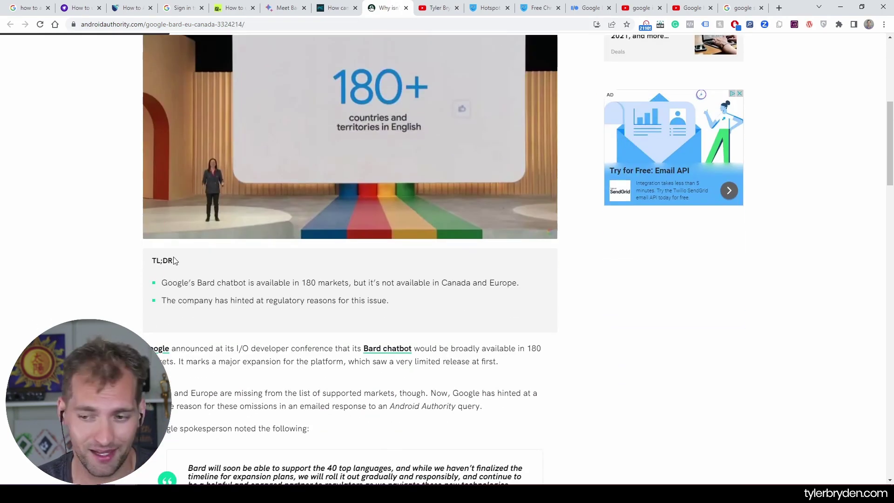
drag(282, 282, 512, 293)
click(397, 266)
click(512, 293)
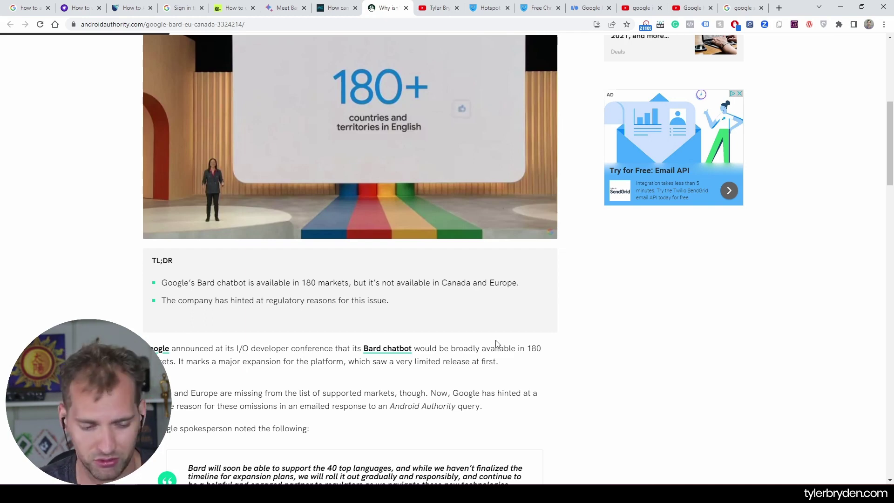
- Scroll past the spokesperson quote and highlight, then clear, the Canada paragraph
scroll(497, 344, down, 2)
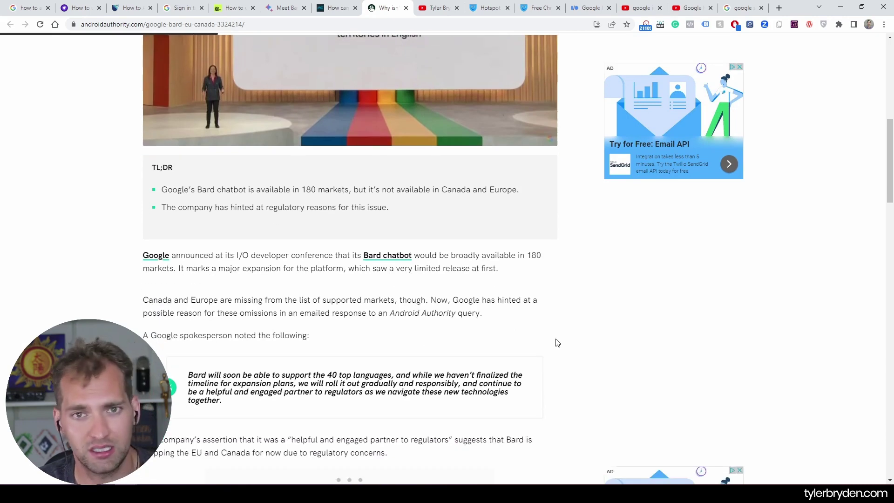
scroll(550, 367, down, 1)
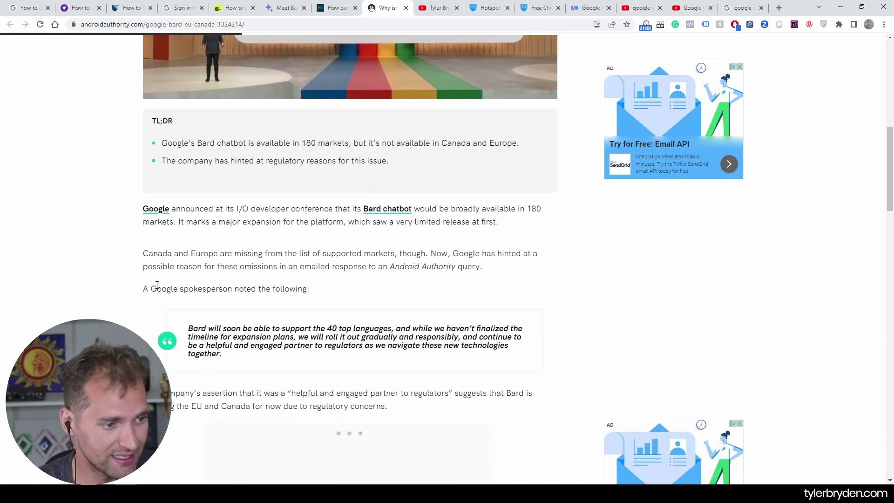
drag(143, 253, 387, 285)
click(627, 325)
- Scroll down to the section asking whether regulations are to blame
scroll(561, 296, down, 1)
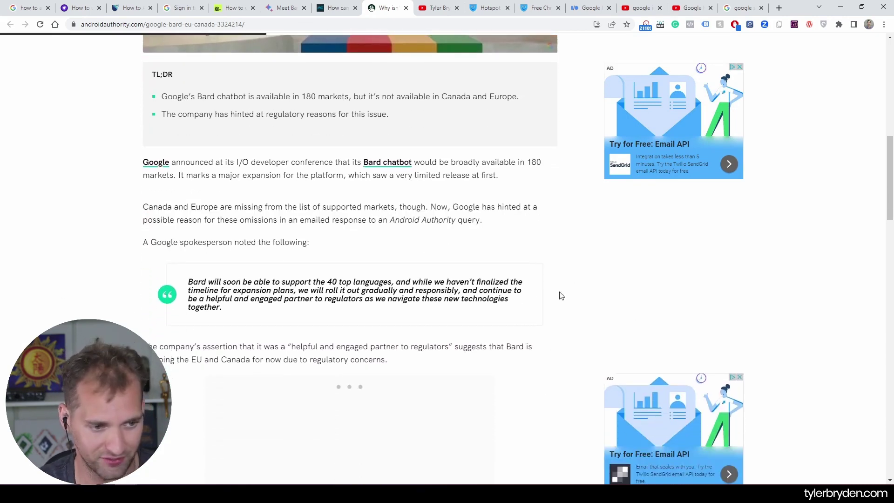
scroll(239, 242, down, 1)
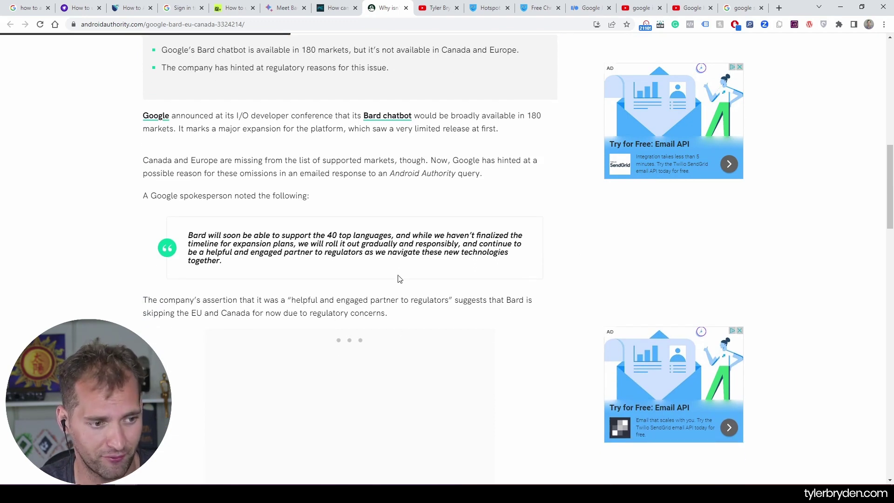
scroll(513, 315, down, 1)
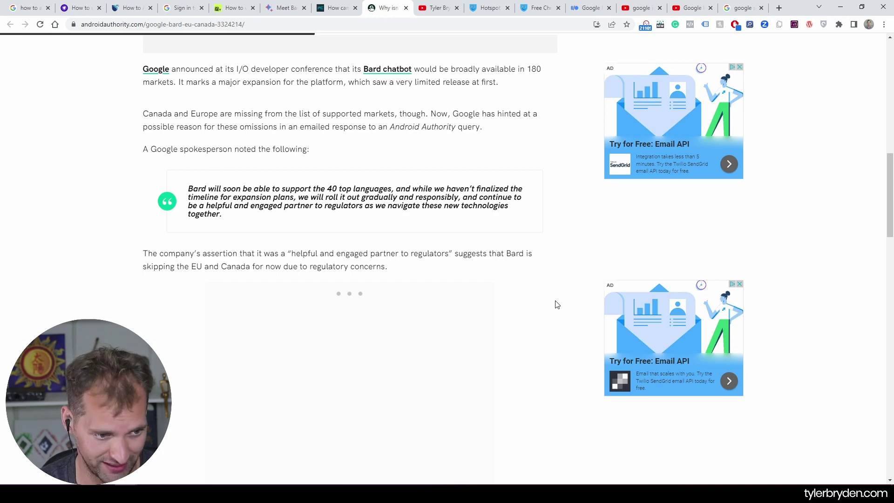
scroll(557, 304, down, 1)
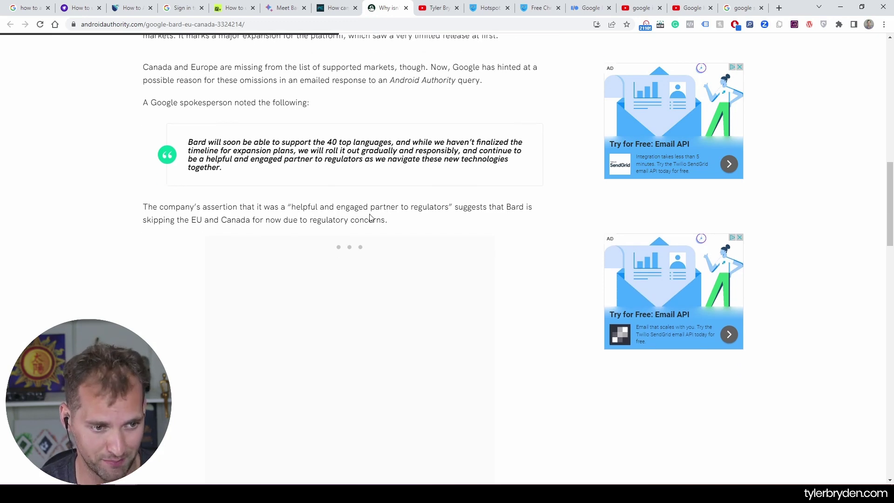
scroll(550, 233, down, 1)
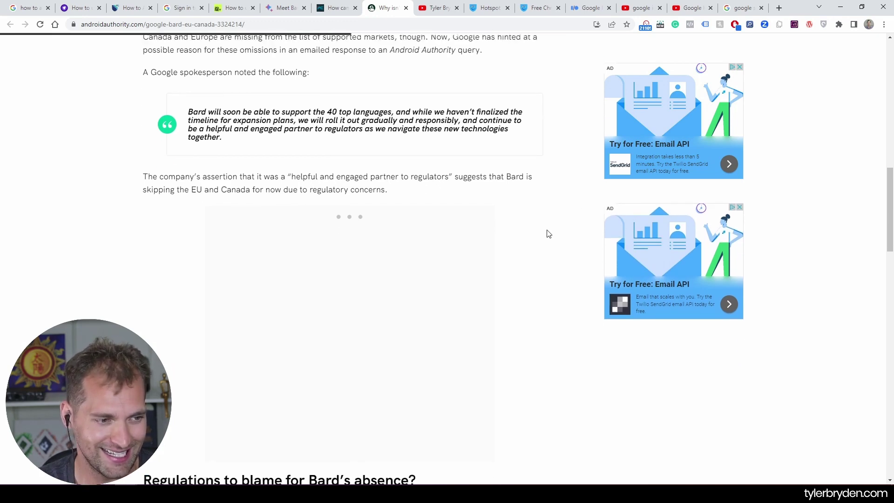
scroll(548, 232, down, 1)
scroll(546, 233, down, 3)
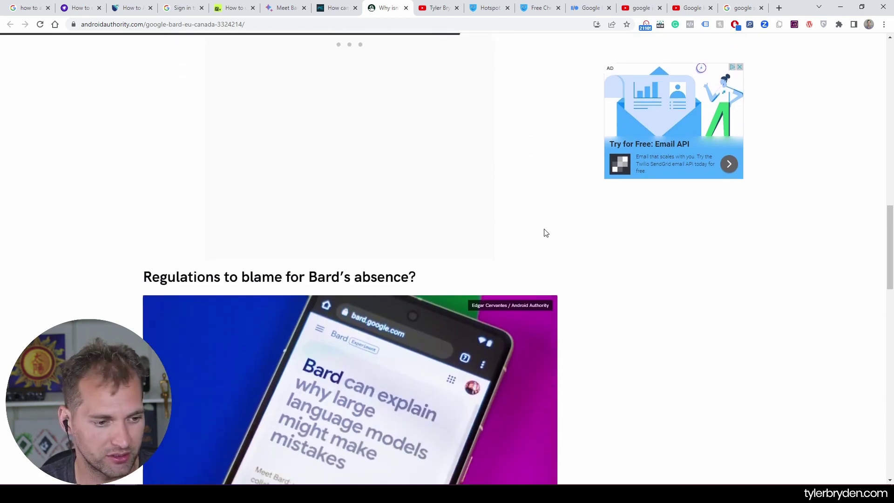
scroll(547, 233, down, 3)
scroll(547, 279, down, 3)
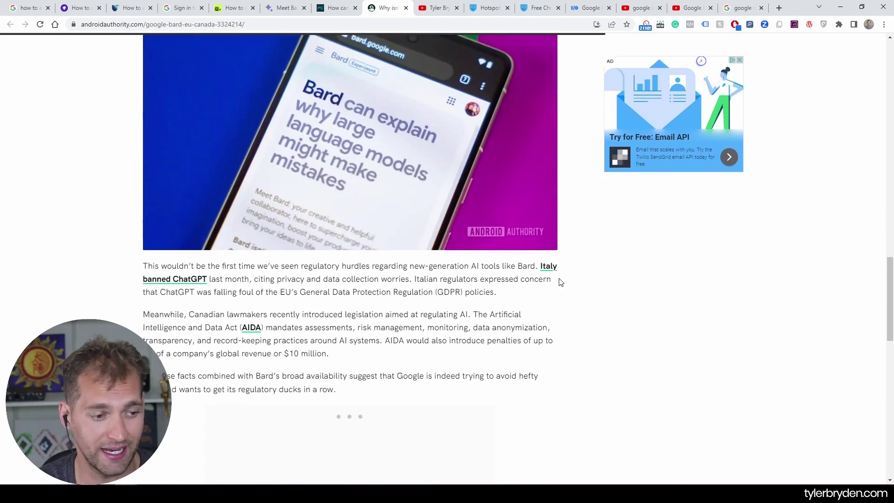
- Open the AIDA link in a background tab, highlight the penalties sentence, then view McCarthy Tétrault's 'Dawn of AI Law' article
middle_click(252, 328)
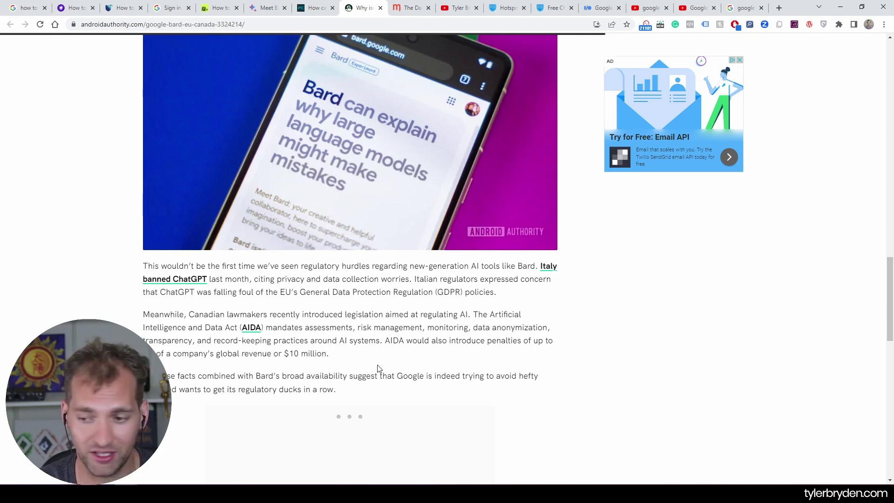
scroll(395, 322, down, 1)
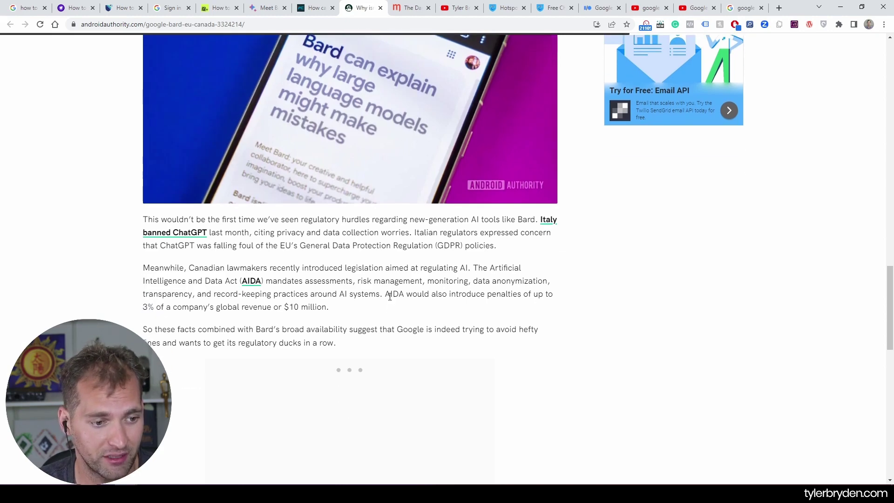
drag(387, 294, 442, 307)
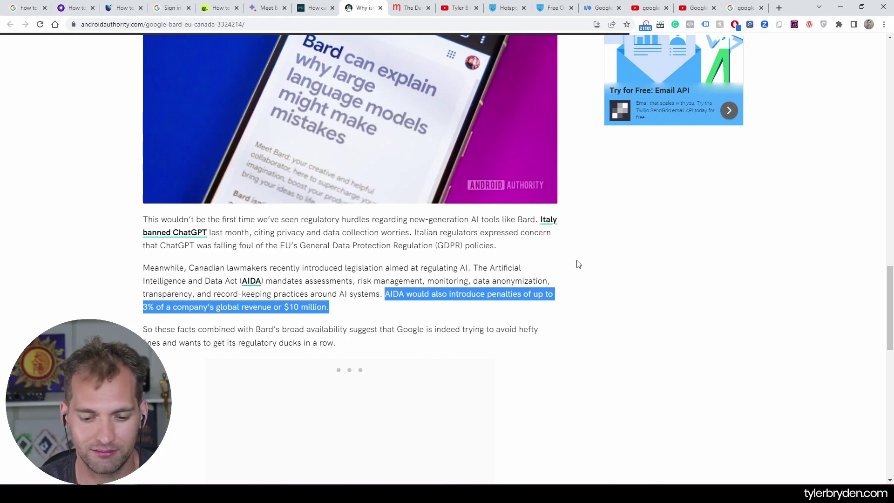
click(450, 290)
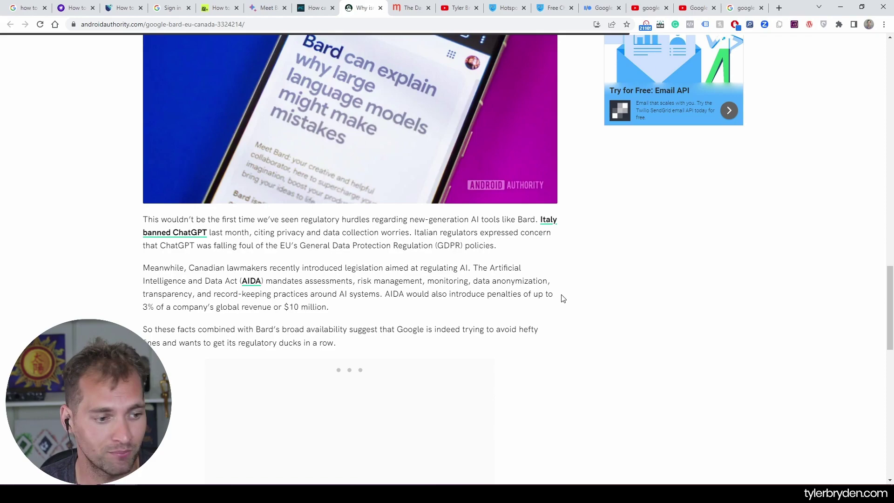
click(408, 7)
scroll(408, 267, down, 7)
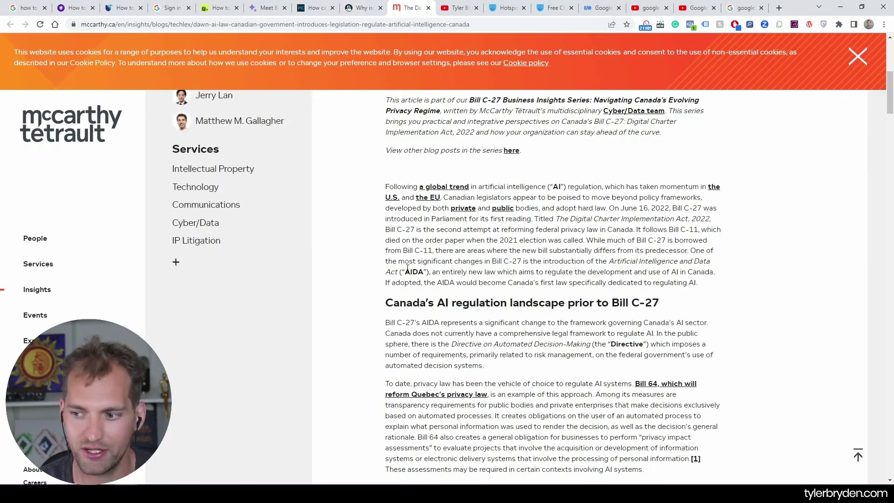
- Read through the Bill C-27 article, then return via the Android Authority tab to the Bard page
scroll(397, 215, down, 5)
scroll(397, 215, up, 6)
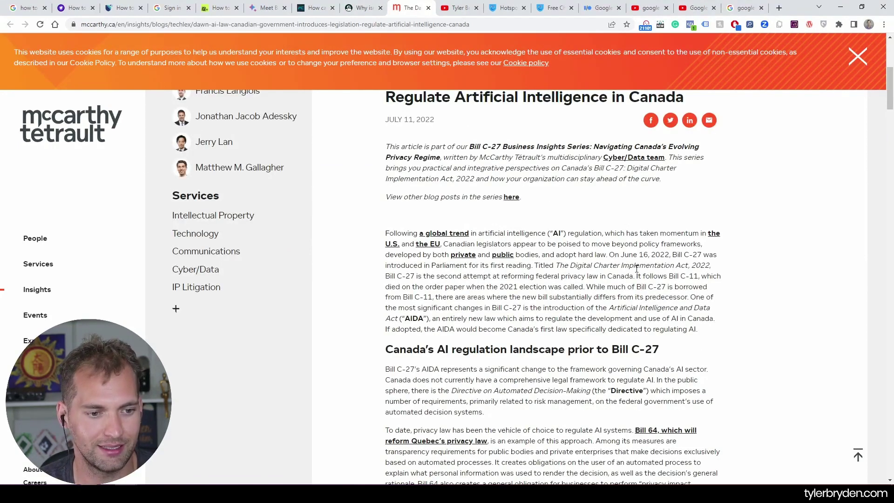
scroll(659, 262, down, 3)
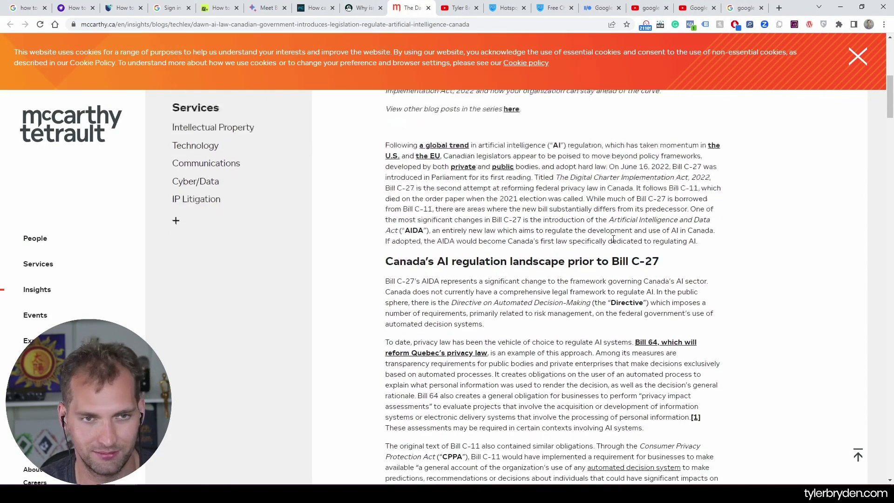
scroll(603, 239, down, 2)
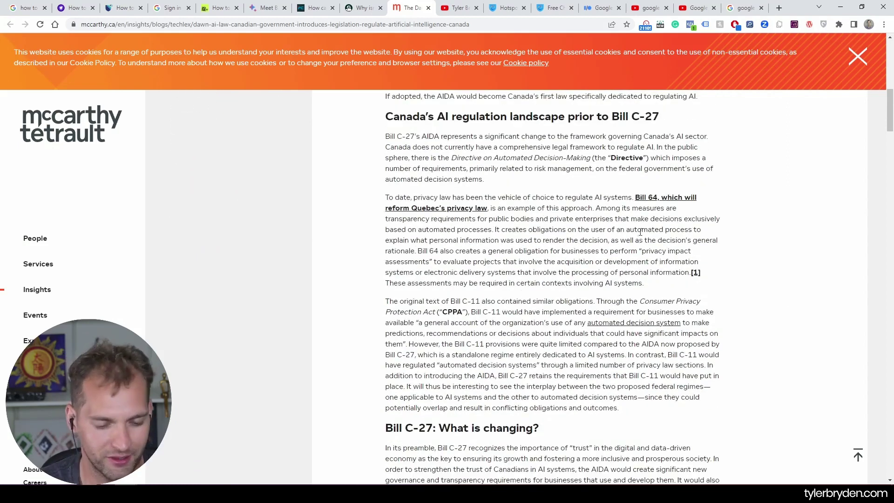
scroll(628, 235, down, 2)
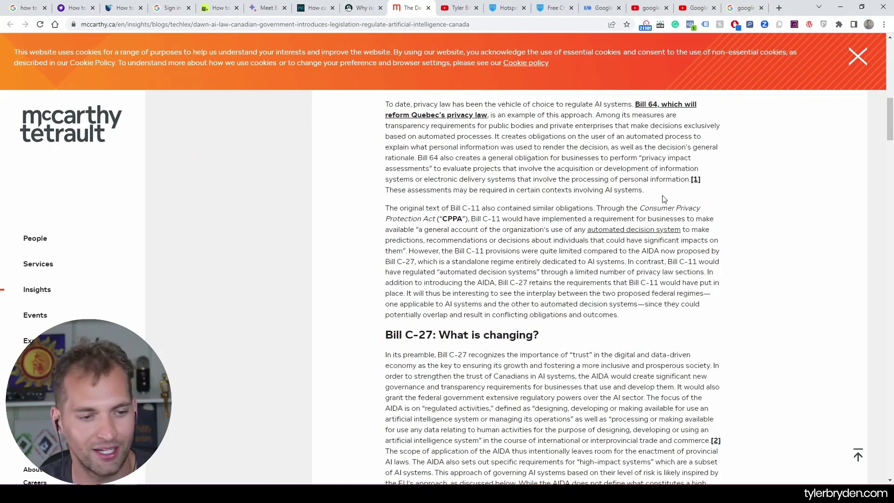
scroll(630, 186, down, 1)
key(ctrl+shift+Tab)
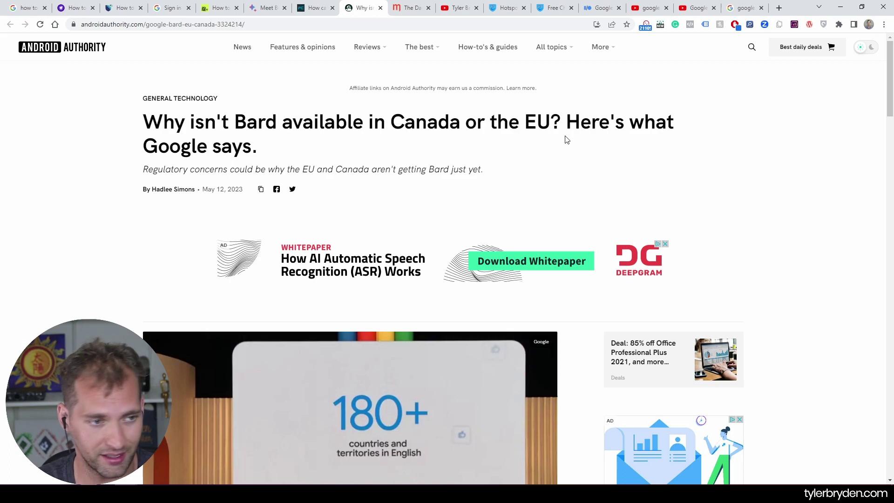
click(267, 8)
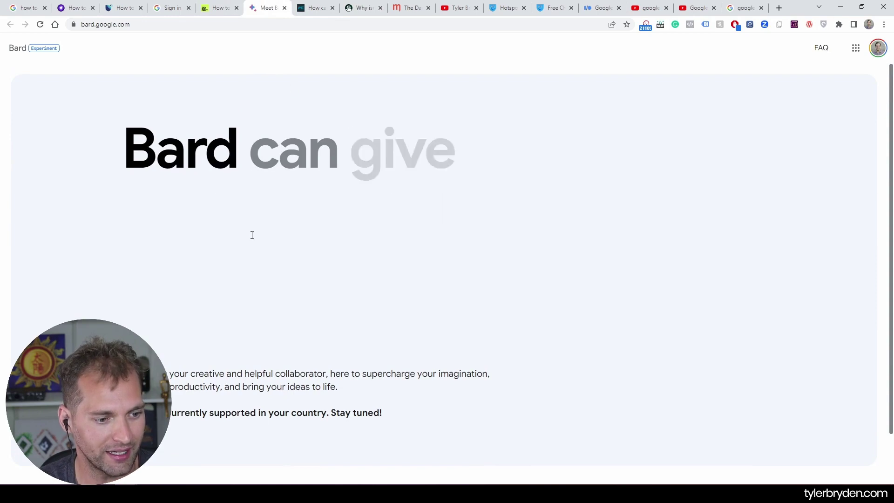
- Review the Google results on accessing Bard in Canada, then switch to the Hotspot Shield site
click(28, 8)
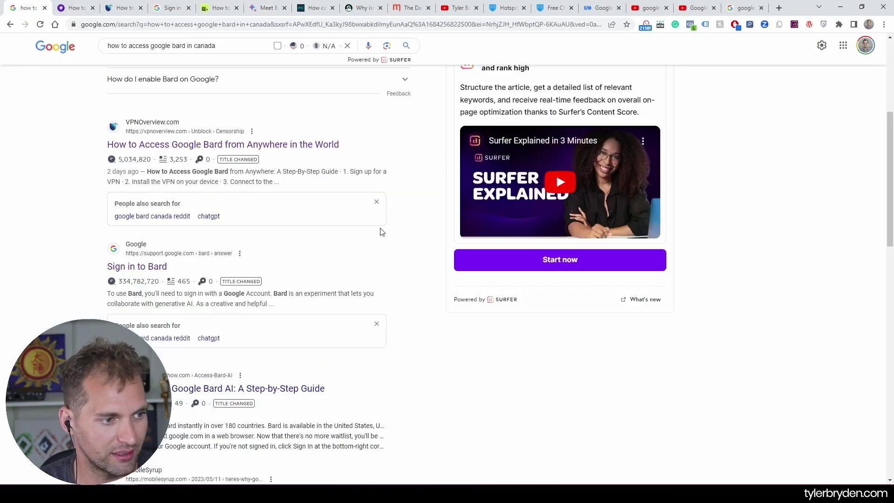
scroll(382, 232, up, 5)
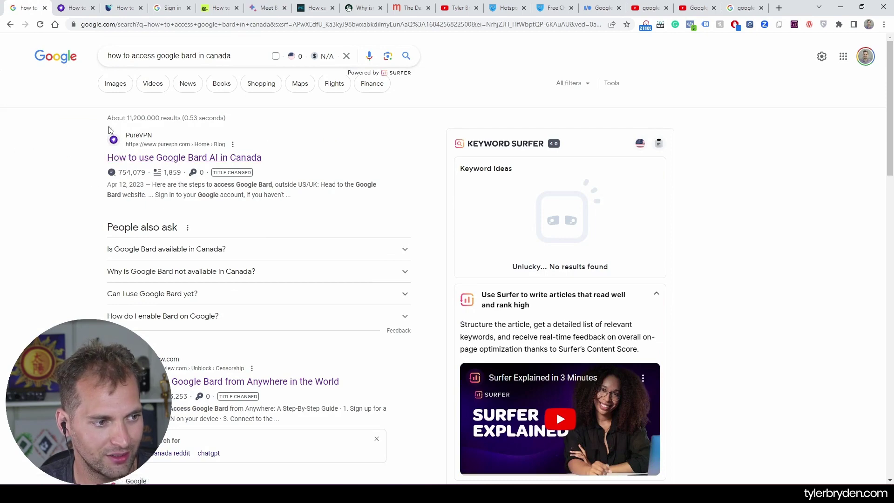
scroll(176, 357, down, 8)
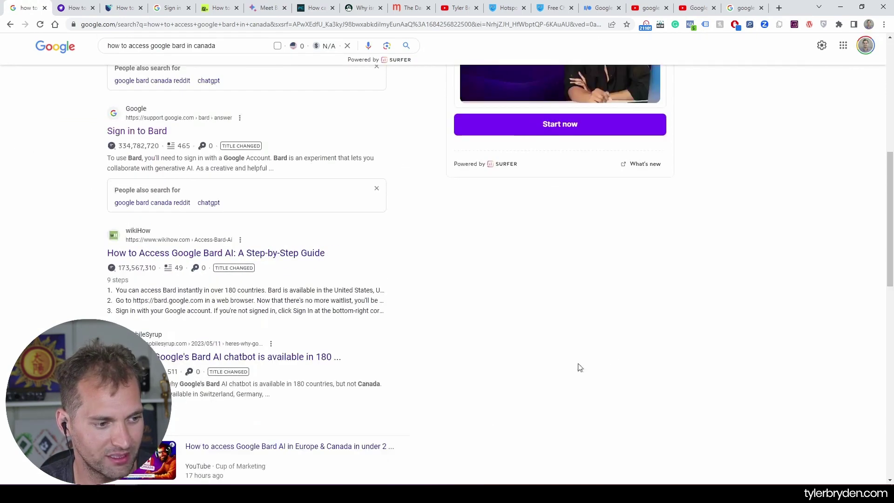
scroll(608, 351, up, 8)
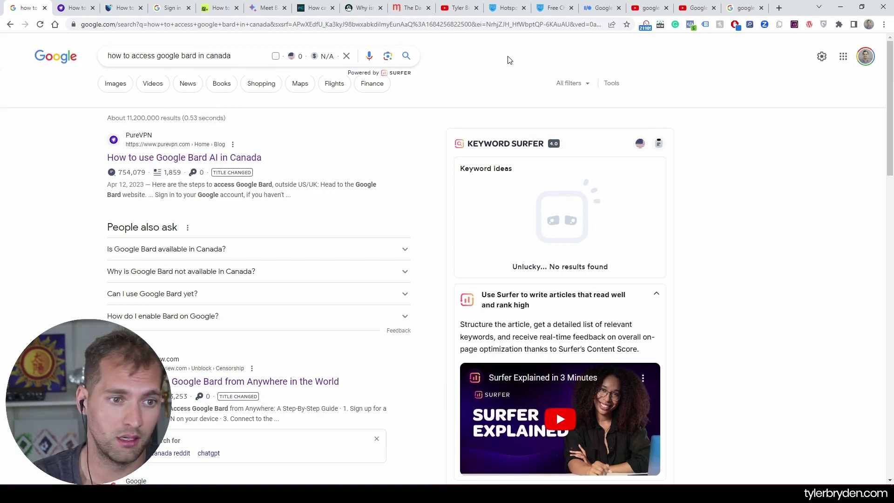
click(506, 8)
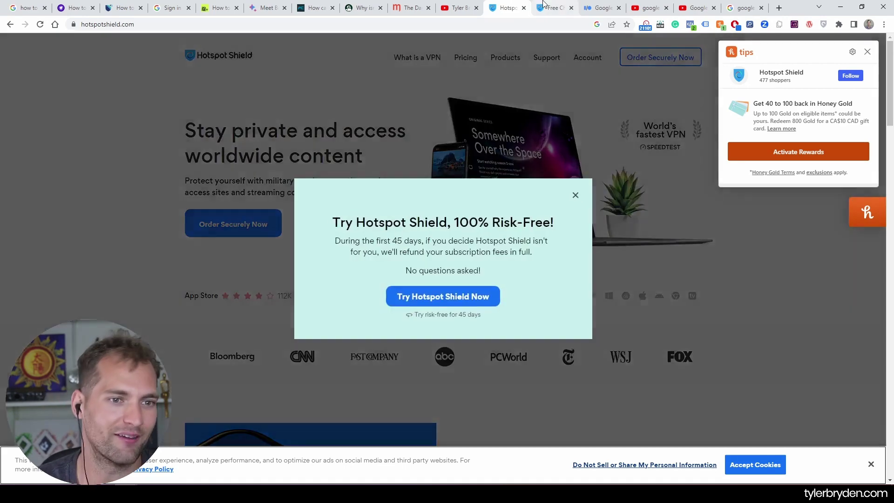
- On the Hotspot Shield VPN for Chrome page, dismiss the risk-free offer and get the extension
click(543, 5)
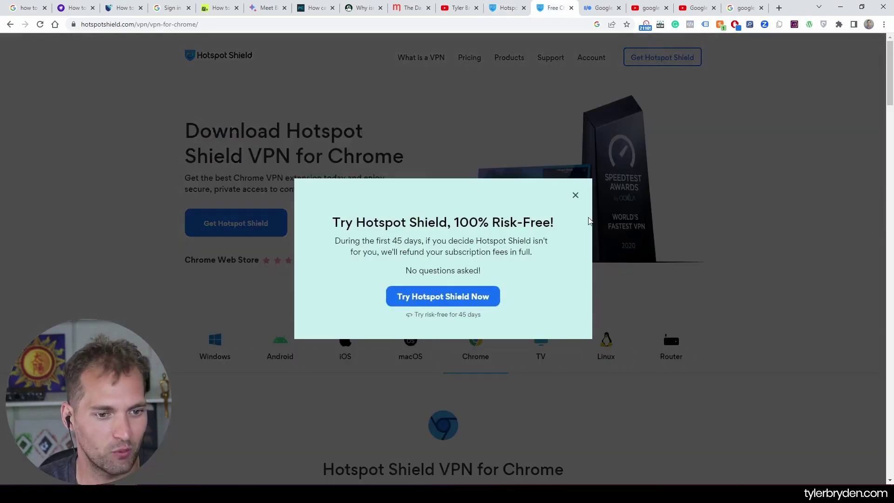
click(576, 198)
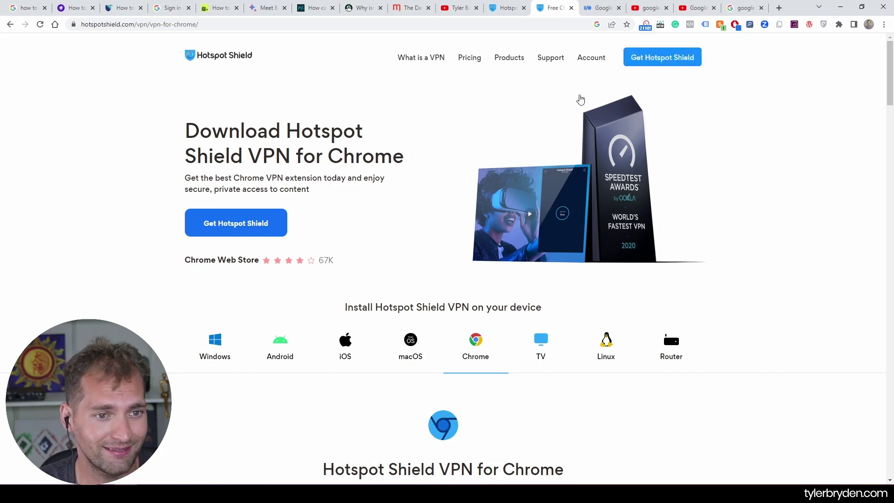
click(265, 223)
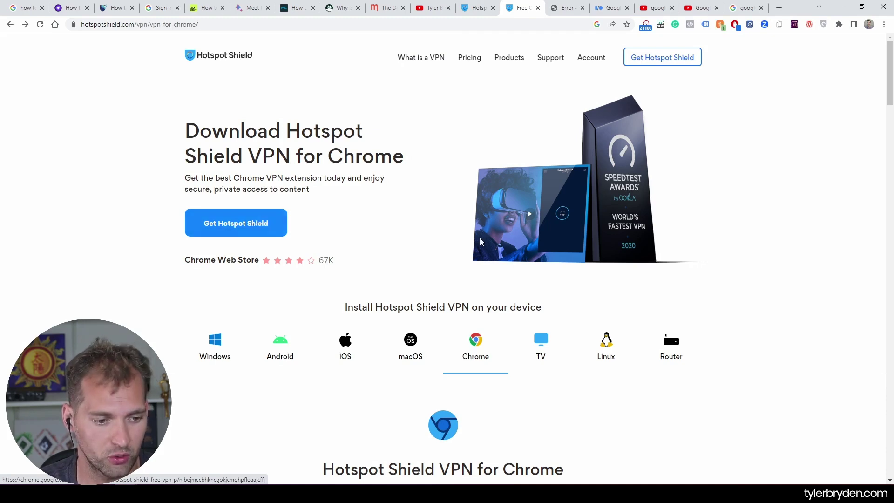
scroll(603, 256, down, 7)
scroll(602, 256, up, 7)
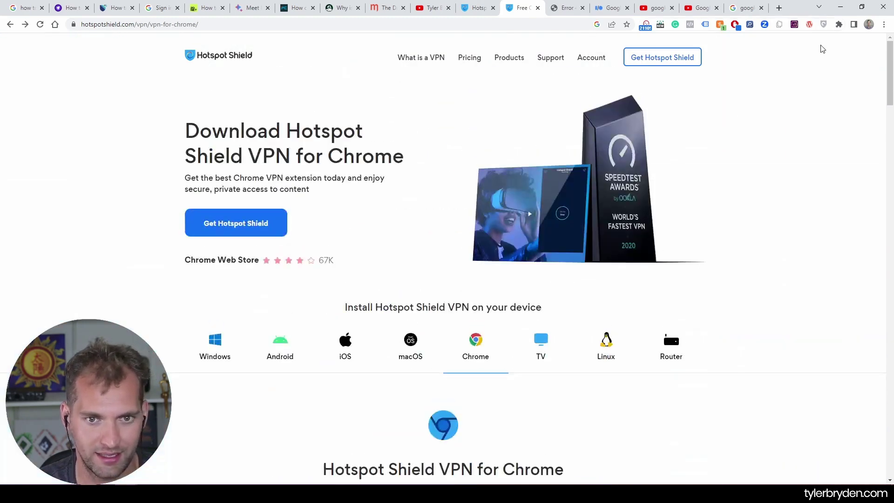
- Connect the Hotspot Shield VPN from the toolbar extension and return to the Bard tab
click(823, 24)
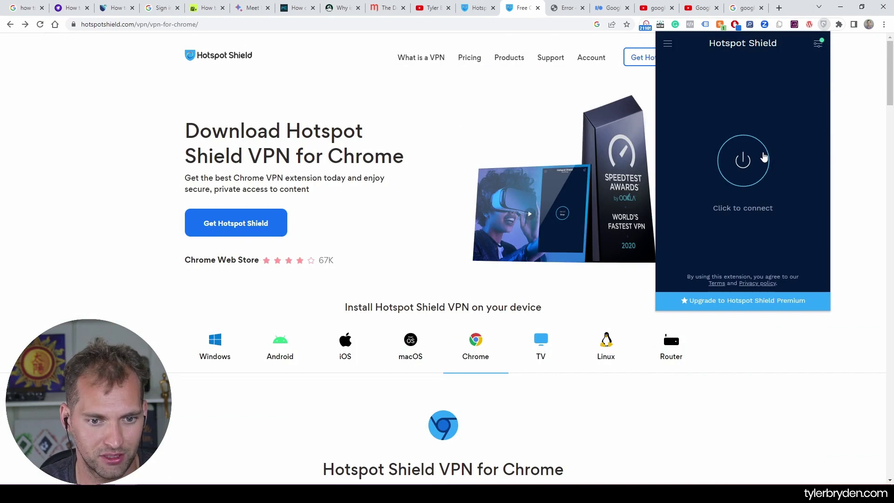
click(763, 157)
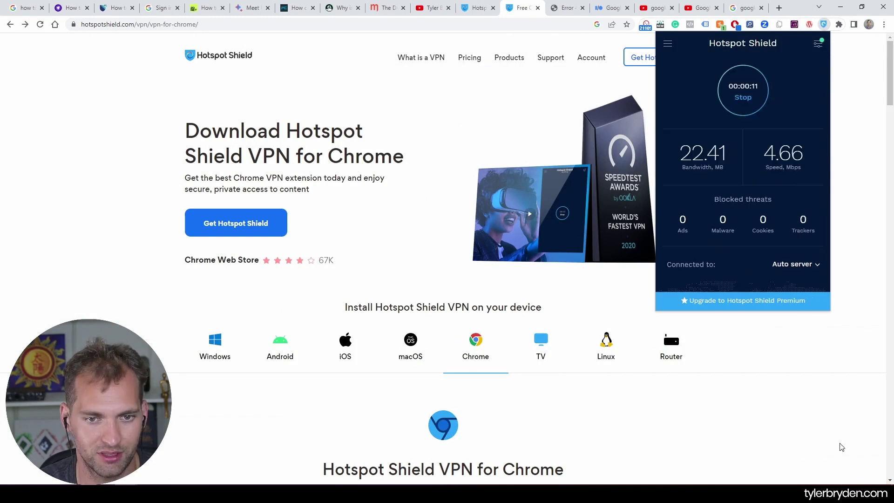
click(820, 417)
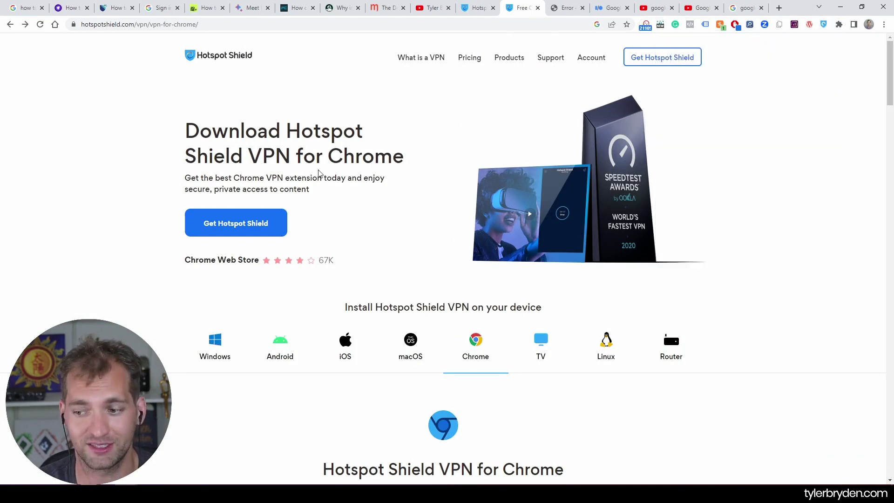
key(ctrl+6)
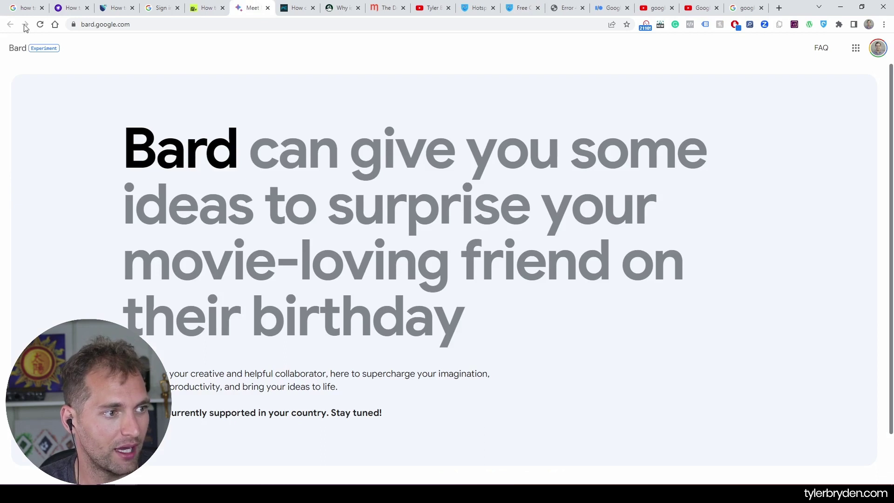
- Reload Bard and ask "Why has Google's stock exploded in the last week?"
click(40, 24)
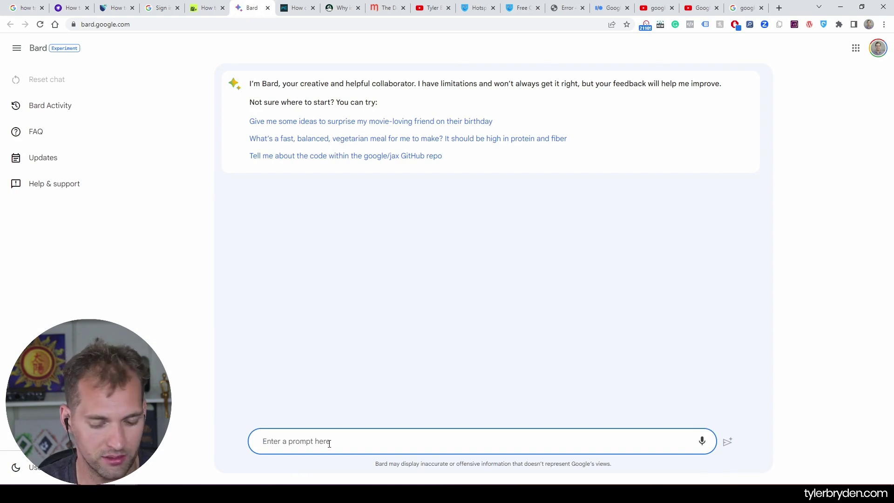
text(Why has Google)
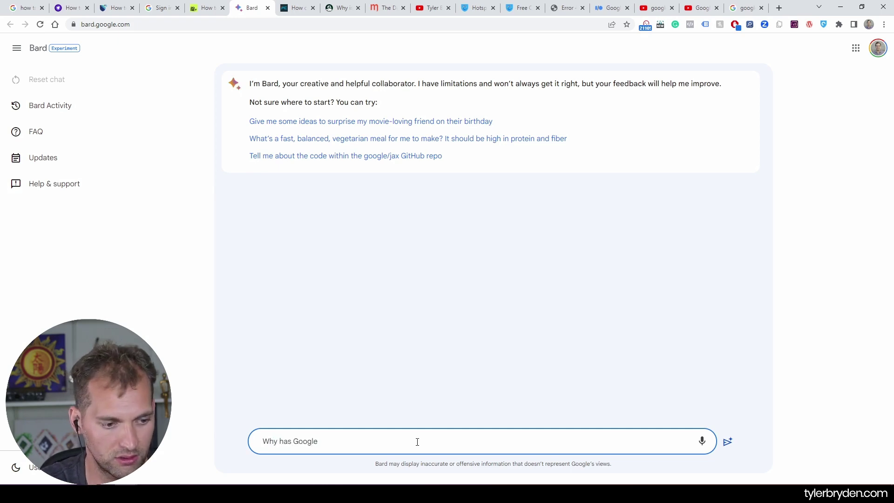
text('s stock expl)
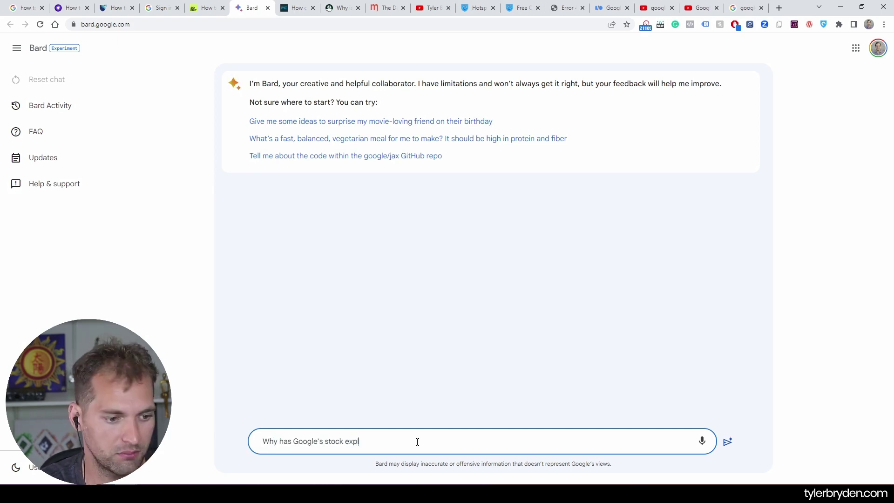
text(oded in the last )
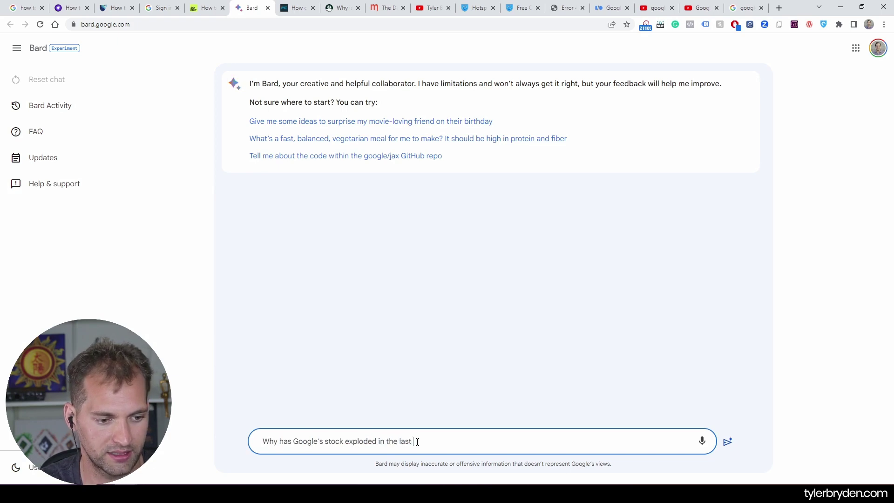
text(week?)
key(Return)
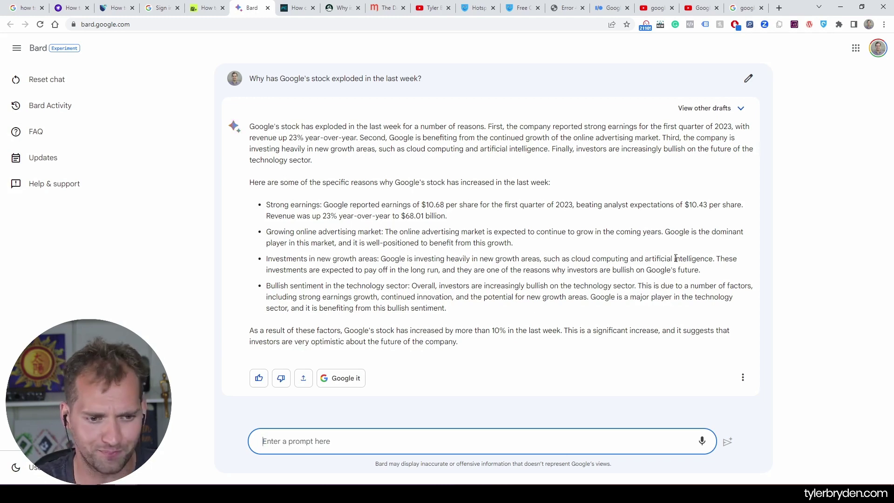
- Expand and then collapse the alternative drafts of Bard's answer
click(740, 108)
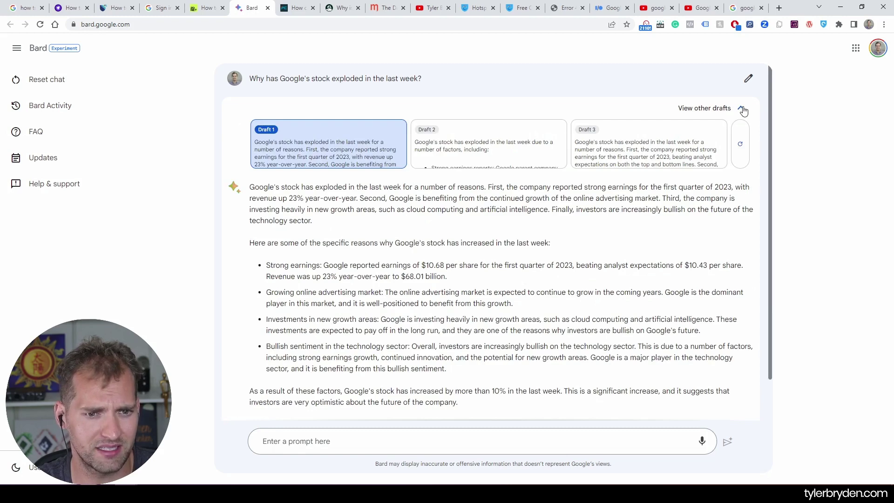
click(740, 108)
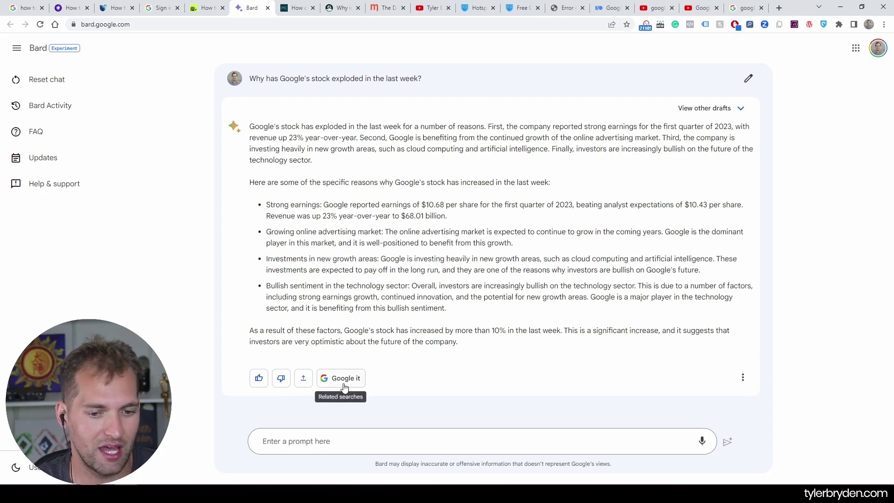
click(742, 377)
click(815, 350)
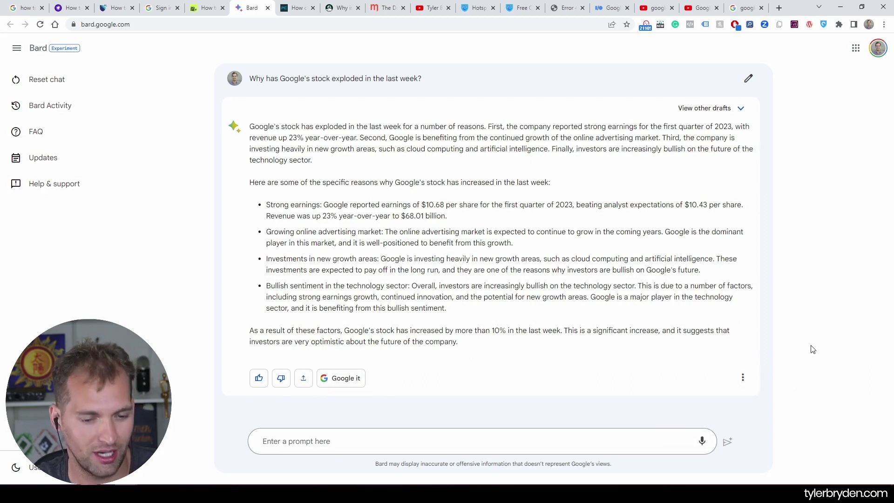